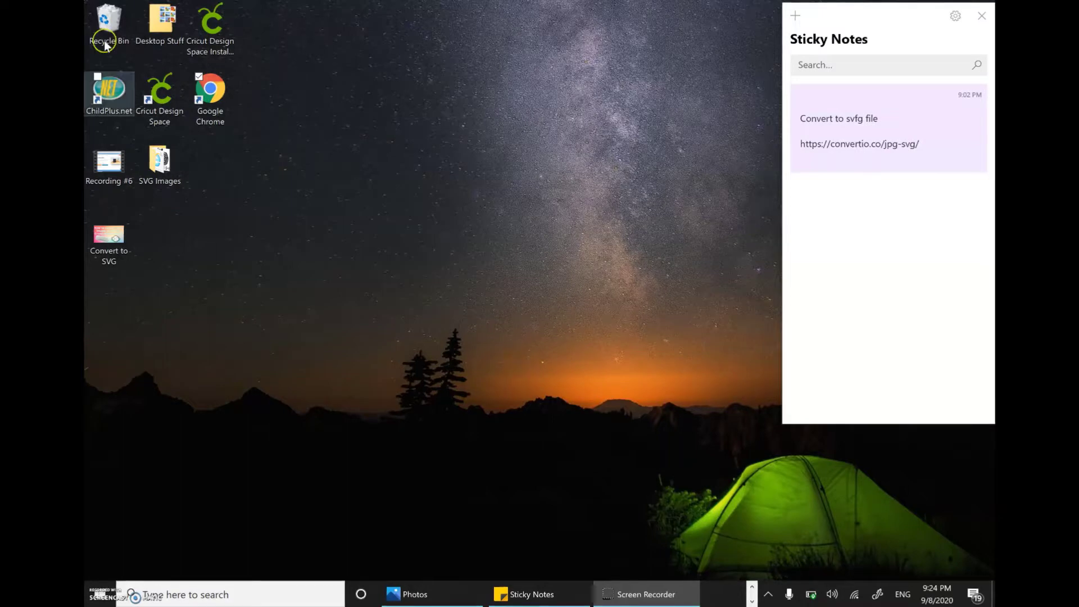
Select the SVG Images folder icon on the Windows desktop.
{"action": "left_click", "coordinate": [169, 167]}
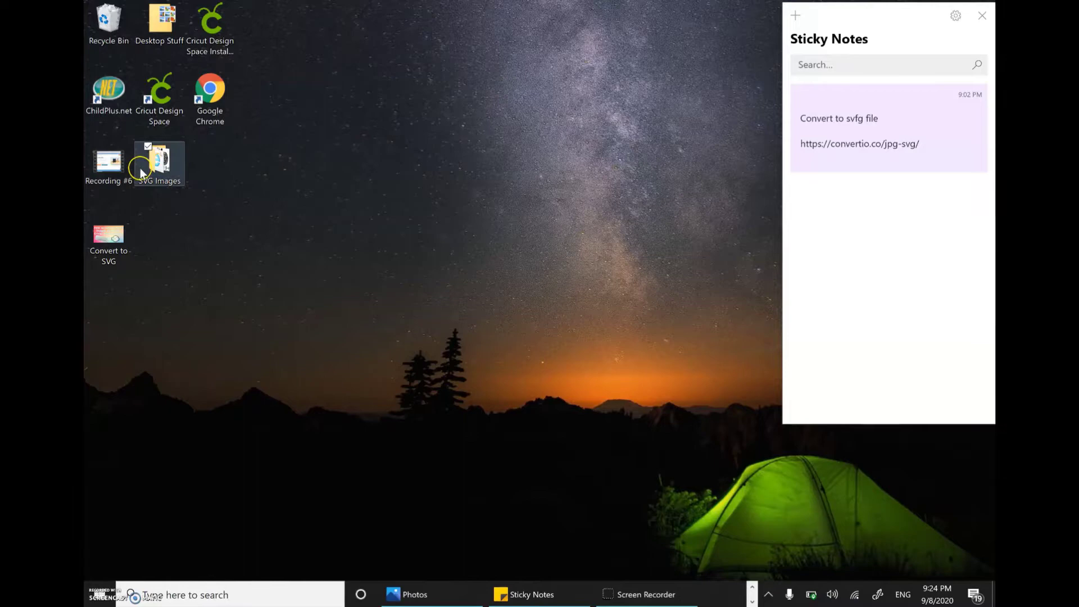
Open the SVG Images folder and select the Nightmare Before Bedtime JPG.
{"action": "double_click", "coordinate": [169, 166]}
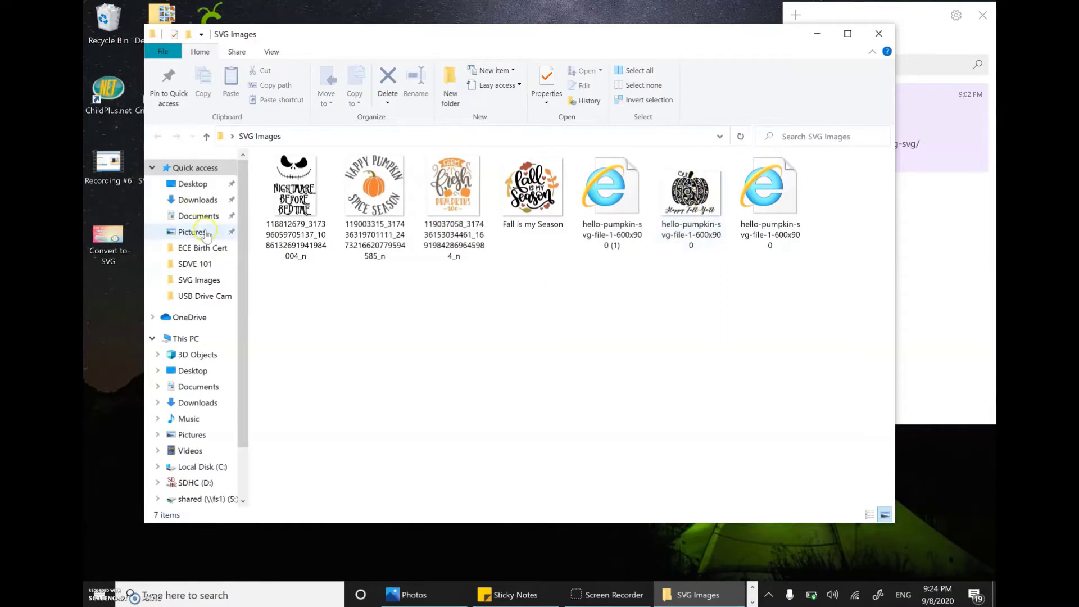
{"action": "mouse_move", "coordinate": [294, 207]}
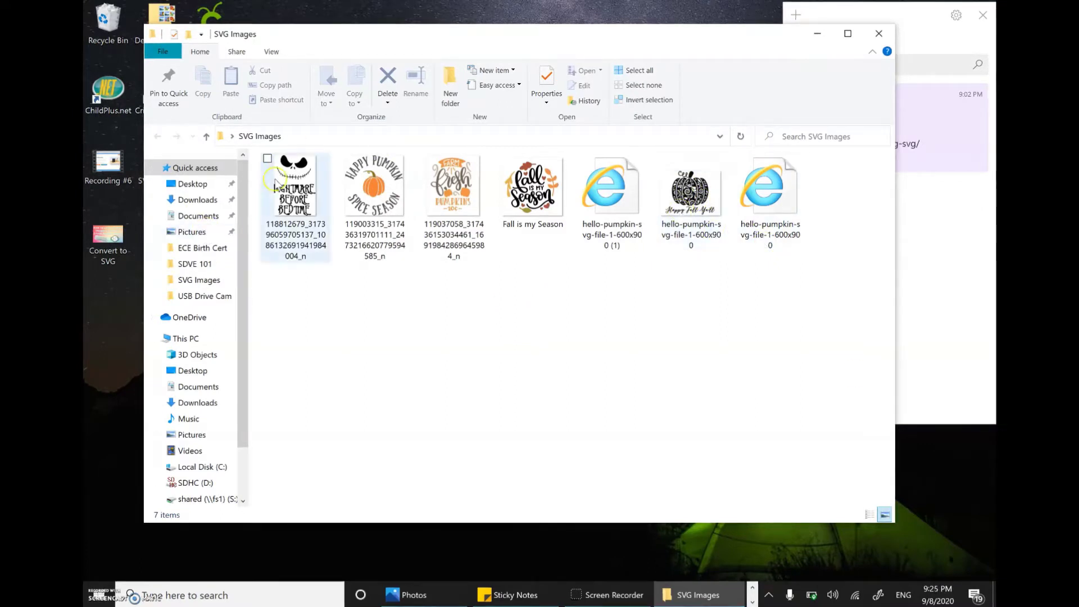
{"action": "left_click", "coordinate": [281, 237]}
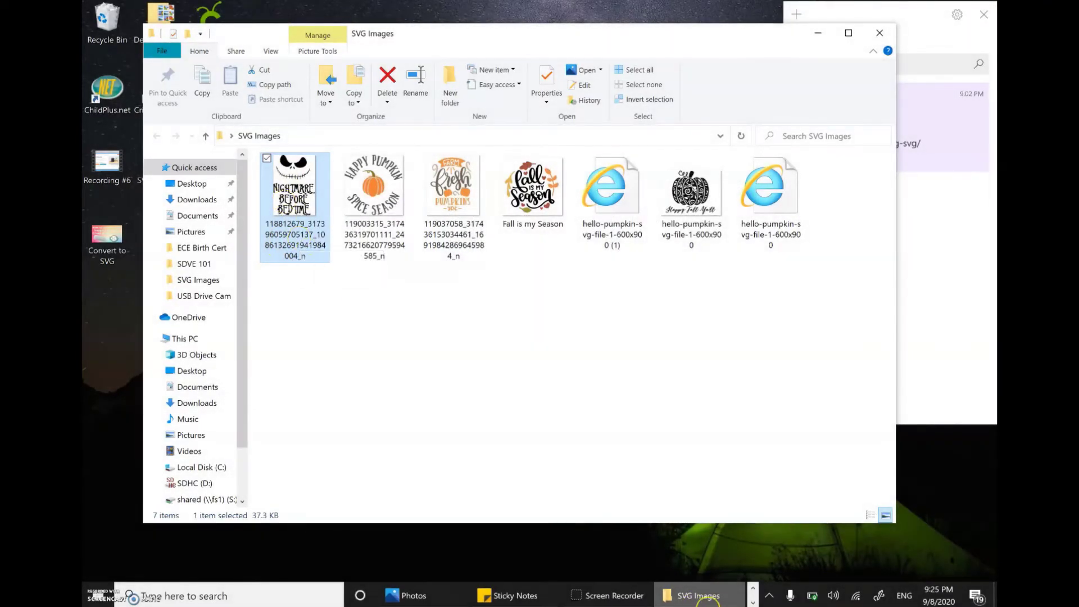
{"action": "left_click", "coordinate": [750, 600]}
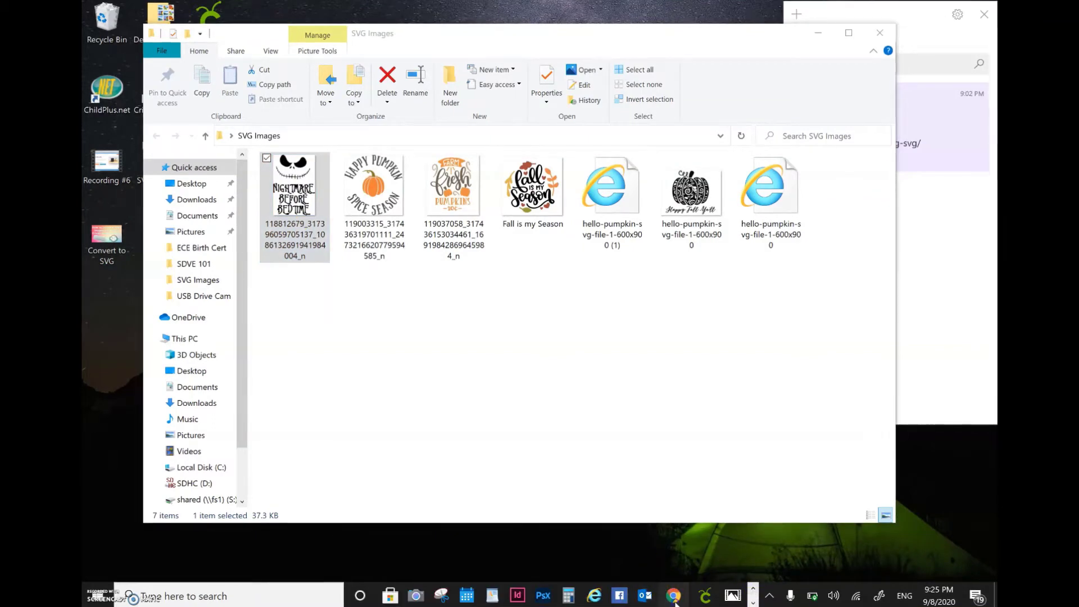
In Convertio, start another conversion and choose the Nightmare Before Bedtime JPG from SVG Images.
{"action": "left_click", "coordinate": [750, 600]}
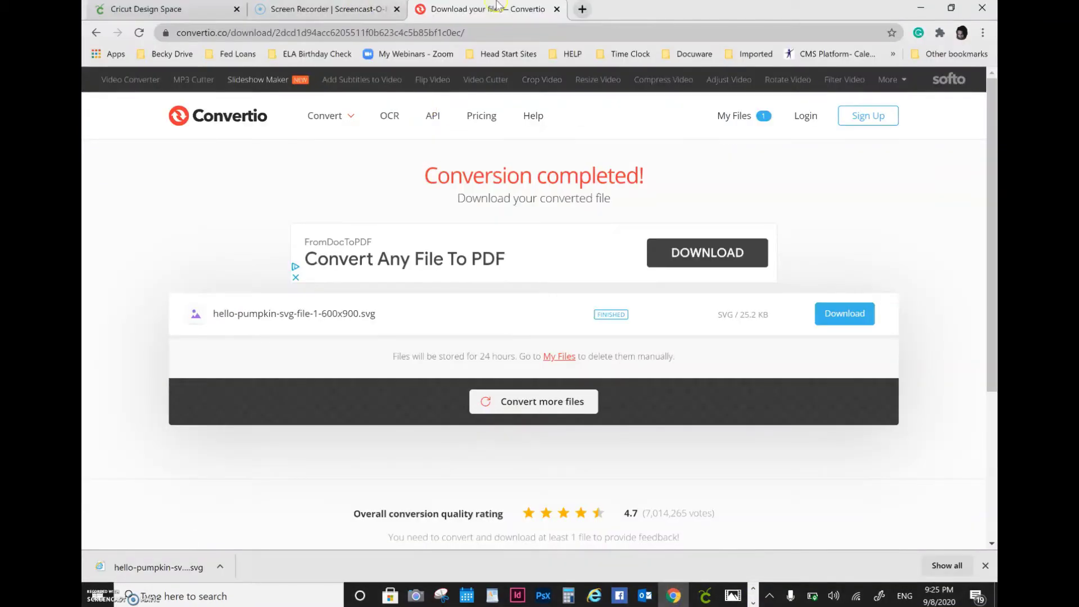
{"action": "left_click", "coordinate": [244, 127]}
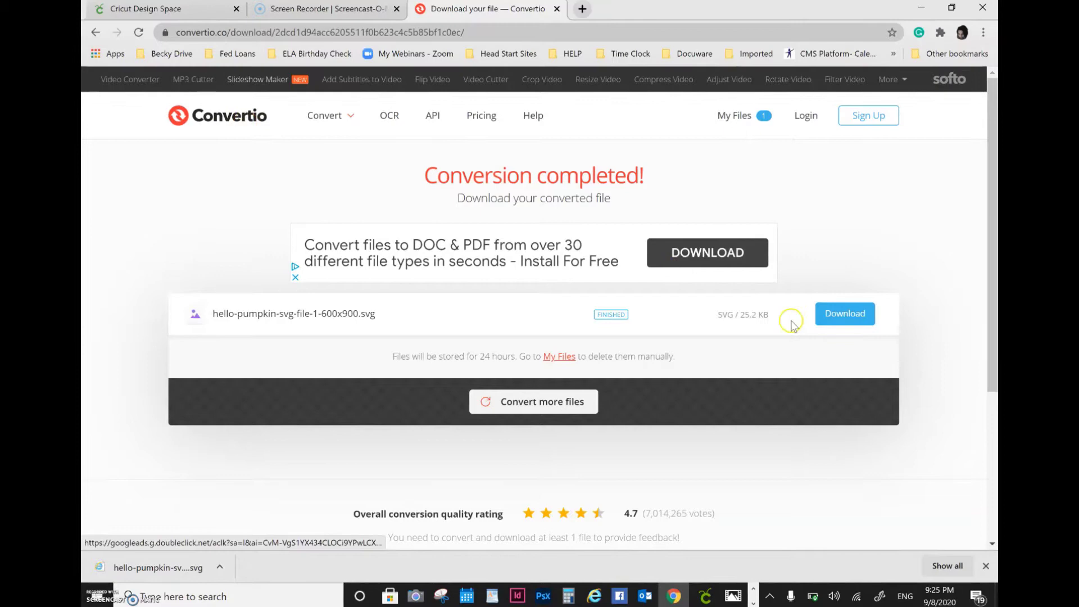
{"action": "left_click", "coordinate": [530, 406]}
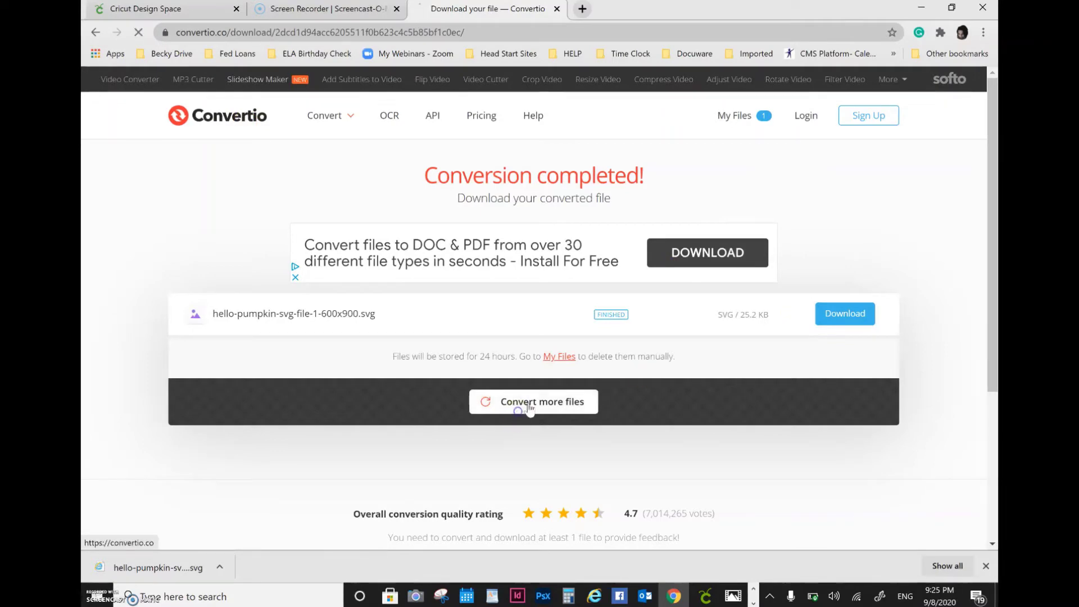
{"action": "left_click", "coordinate": [499, 267]}
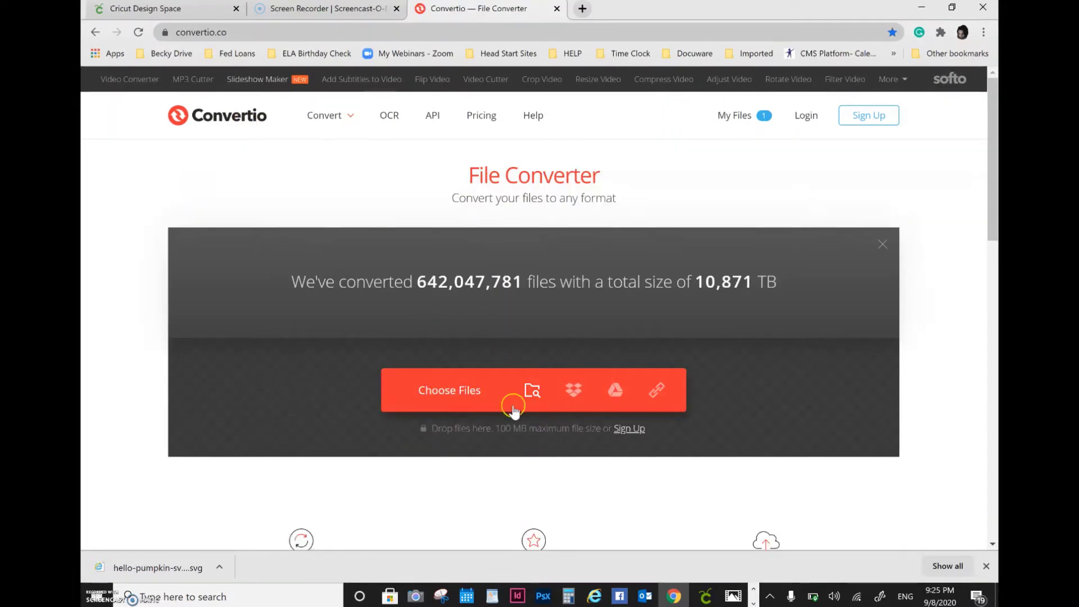
{"action": "left_click", "coordinate": [470, 397]}
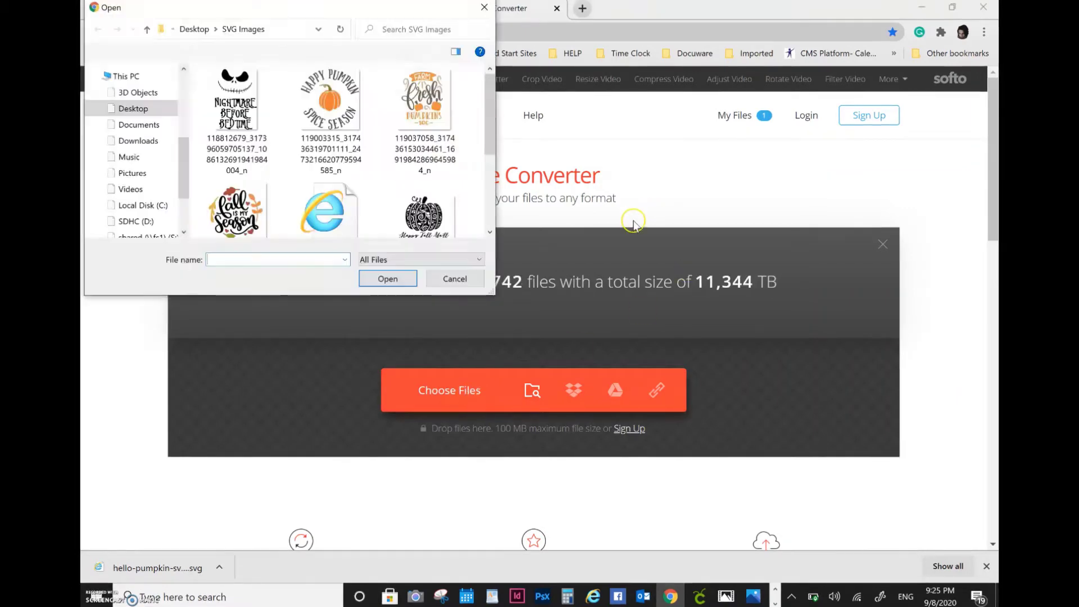
{"action": "left_click", "coordinate": [231, 119]}
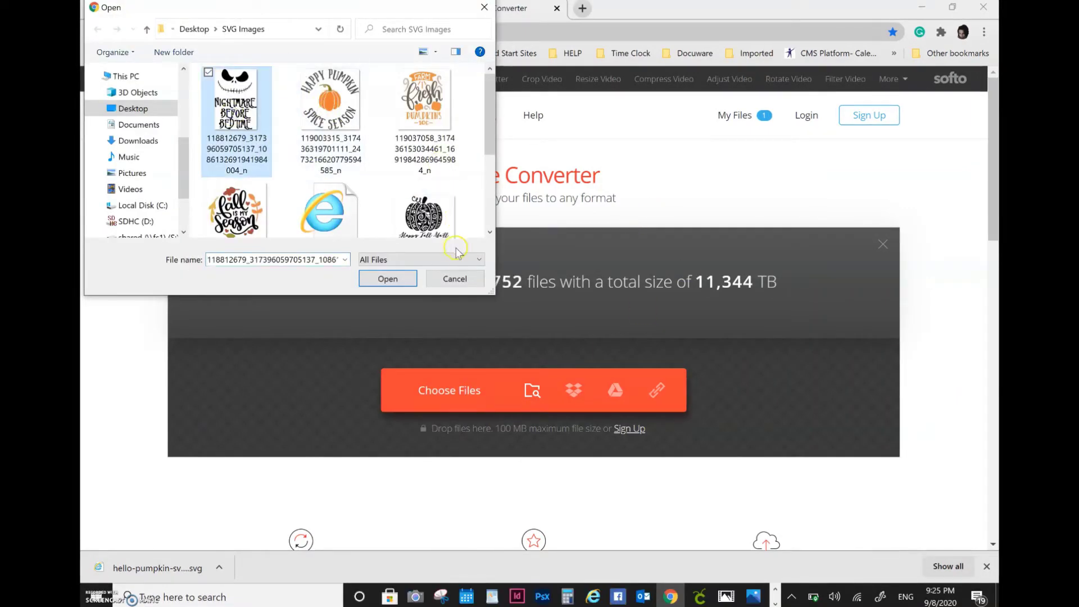
Add the Nightmare JPG, set Vector > SVG as the output format, and convert it.
{"action": "left_click", "coordinate": [387, 279]}
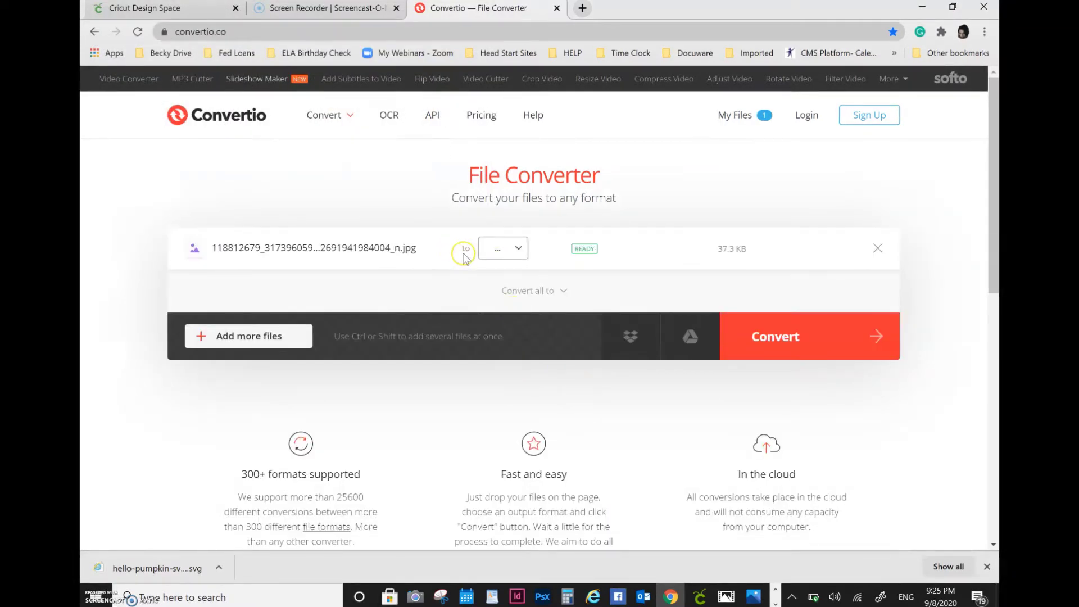
{"action": "left_click", "coordinate": [501, 253]}
{"action": "mouse_move", "coordinate": [506, 428]}
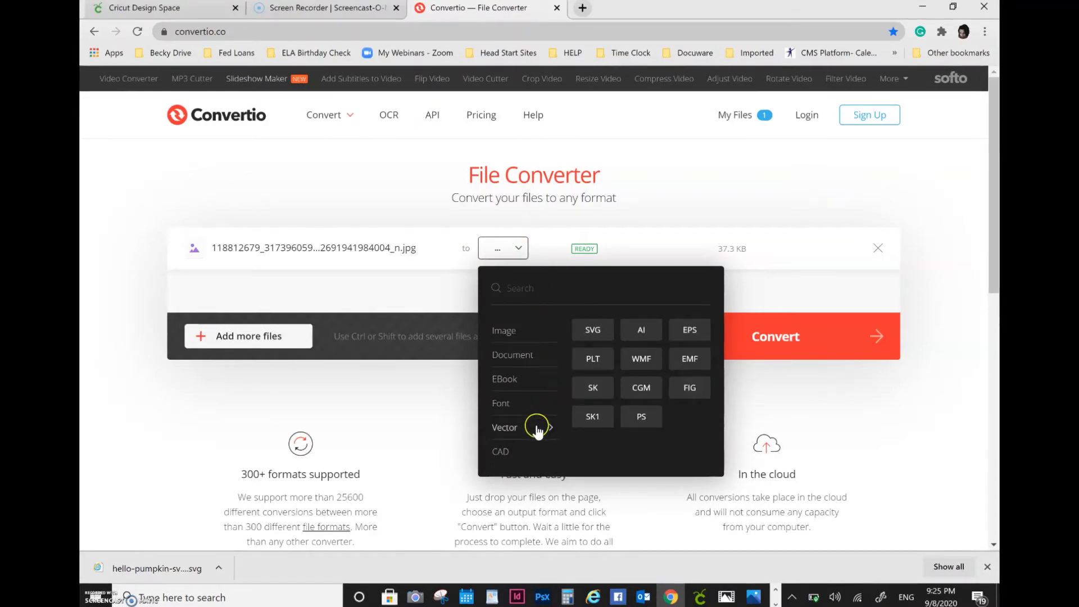
{"action": "left_click", "coordinate": [592, 330]}
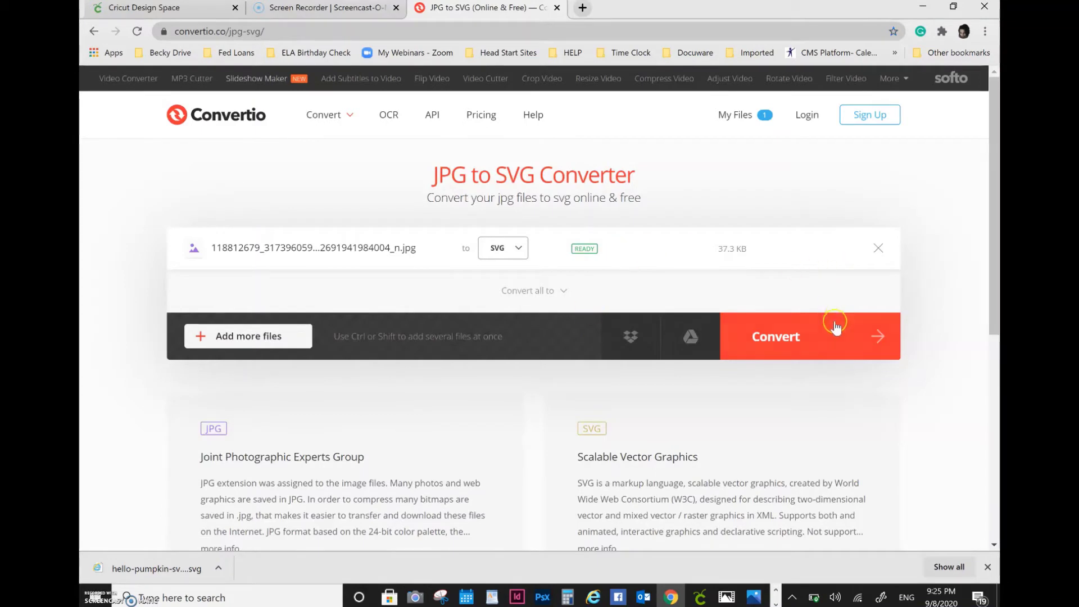
{"action": "left_click", "coordinate": [819, 338]}
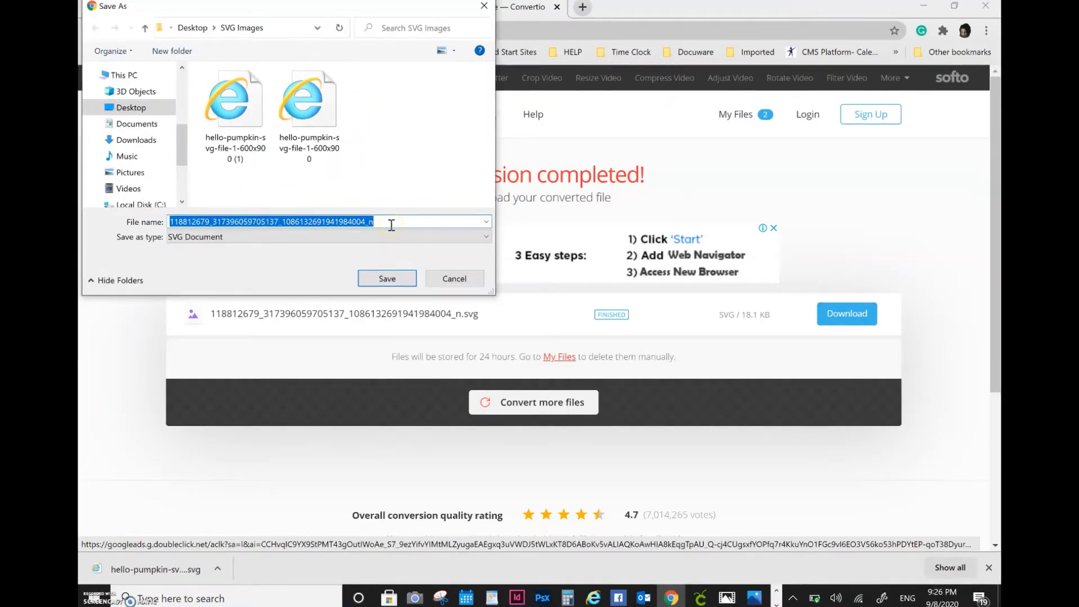
Replace the suggested file name and save the download as Nightmare.svg in SVG Images.
{"action": "key", "text": "BackSpace"}
{"action": "type", "text": "Nightmare"}
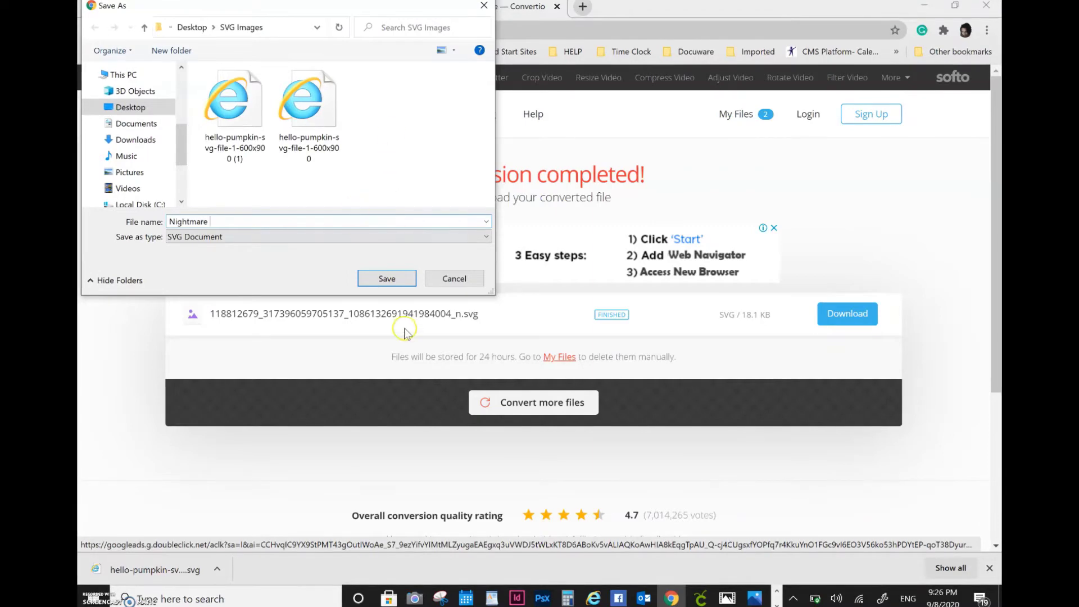
{"action": "left_click", "coordinate": [392, 277]}
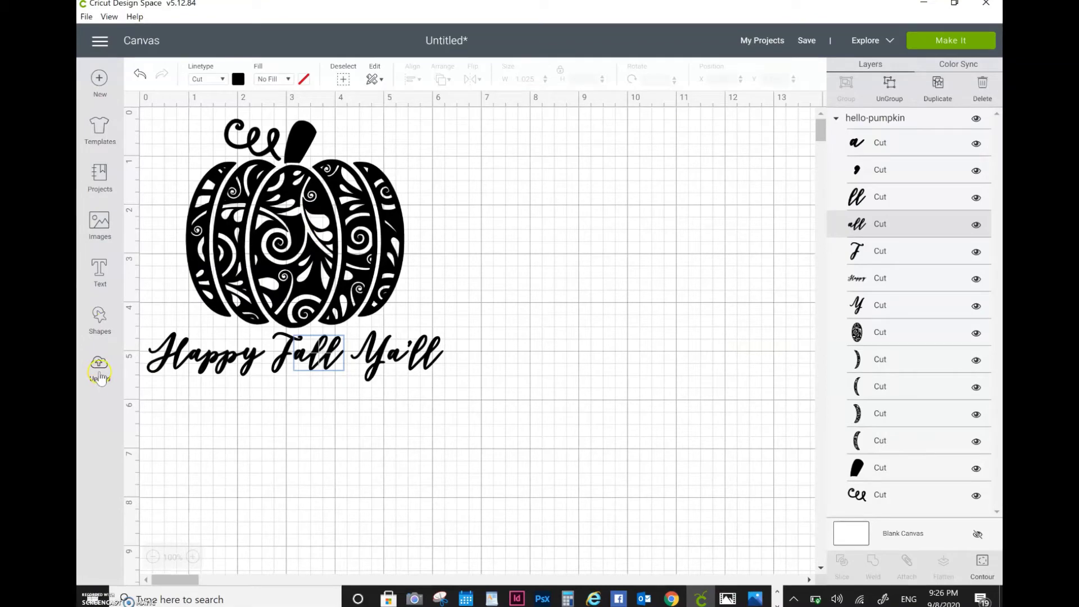
Replace the pumpkin project with a blank canvas and go to the Upload page.
{"action": "left_click", "coordinate": [99, 80]}
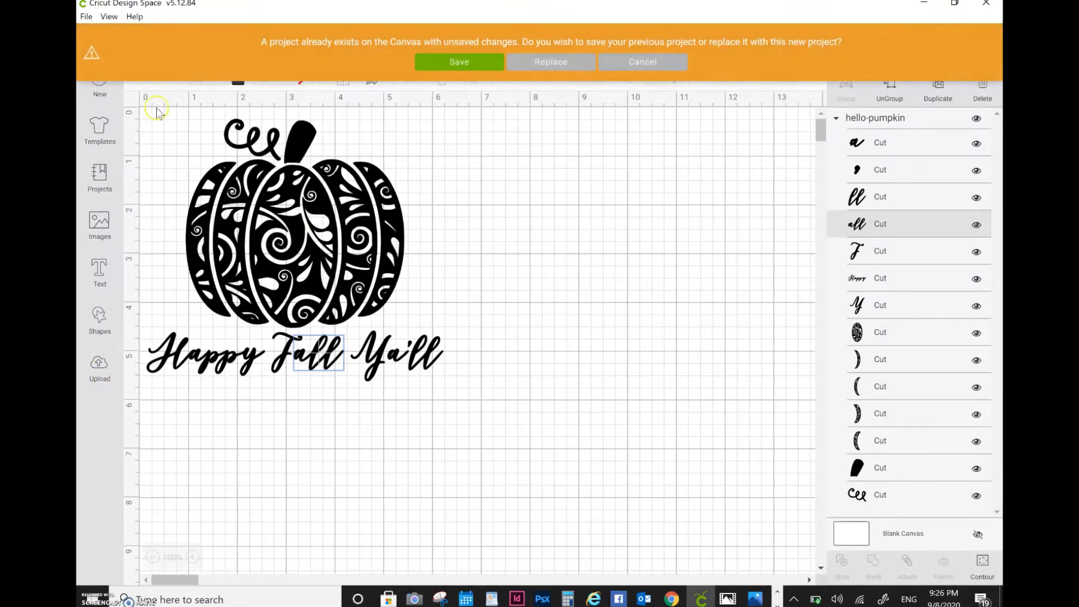
{"action": "left_click", "coordinate": [573, 66]}
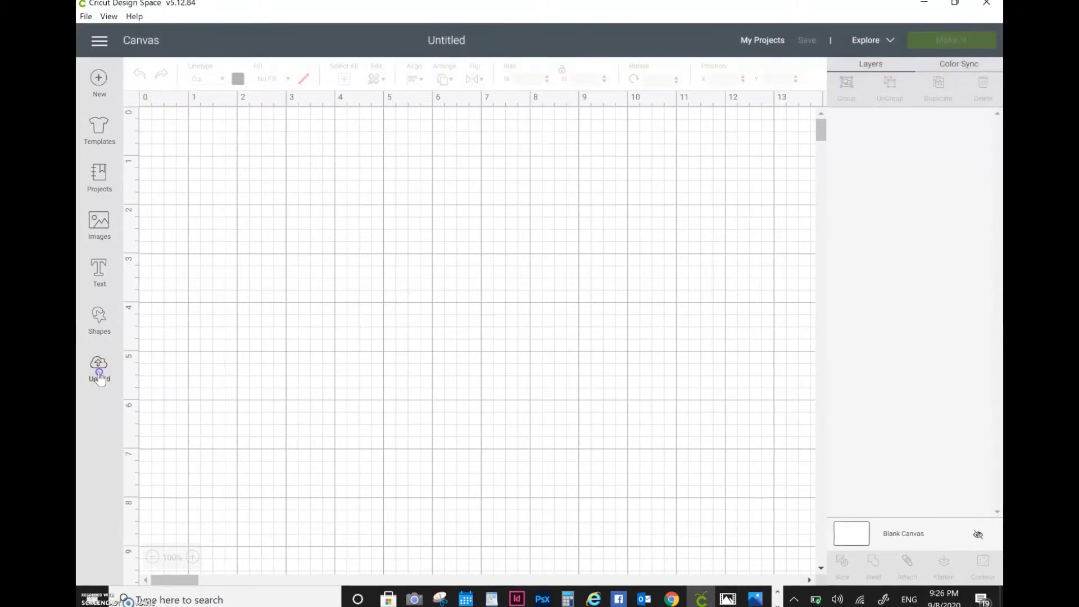
{"action": "left_click", "coordinate": [98, 368]}
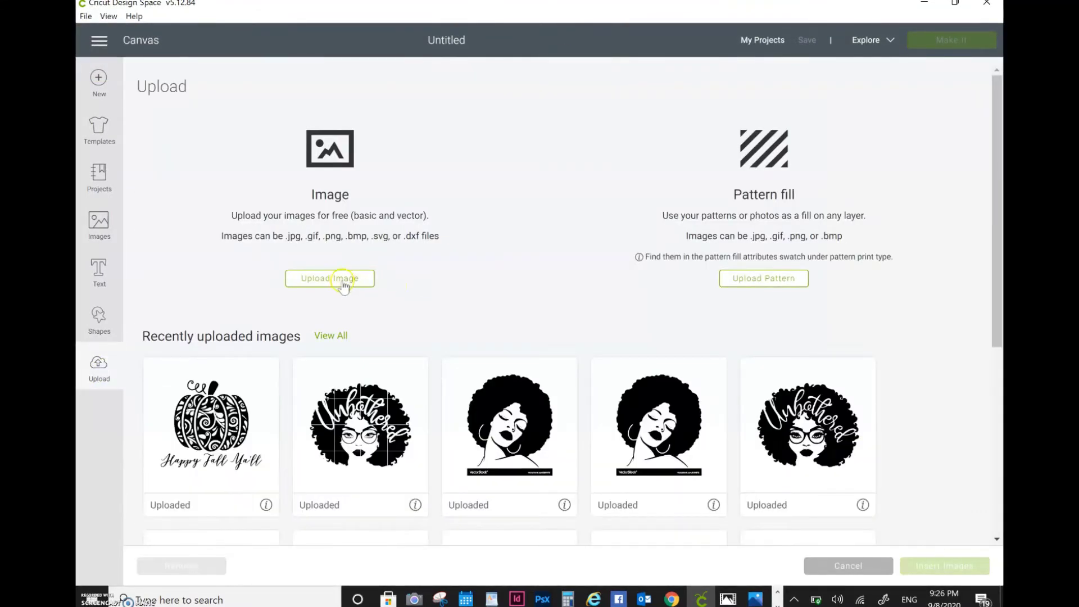
Upload Nightmare.svg from SVG Images and select its tile among recent uploads.
{"action": "left_click", "coordinate": [341, 283]}
{"action": "left_click", "coordinate": [536, 312]}
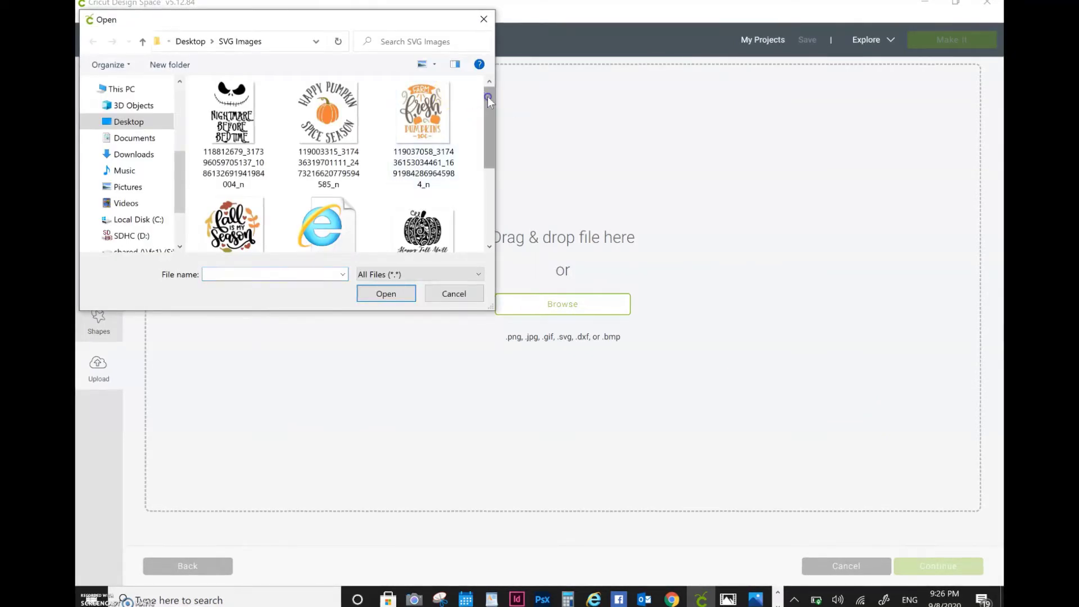
{"action": "left_click_drag", "start_coordinate": [488, 139], "coordinate": [493, 184]}
{"action": "left_click", "coordinate": [329, 189]}
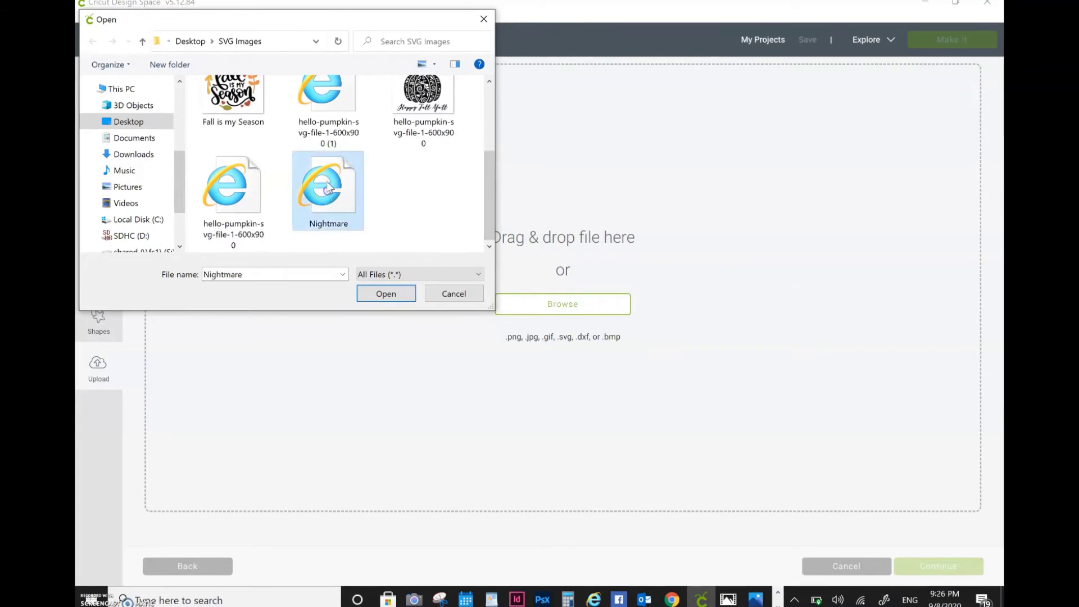
{"action": "left_click", "coordinate": [394, 294]}
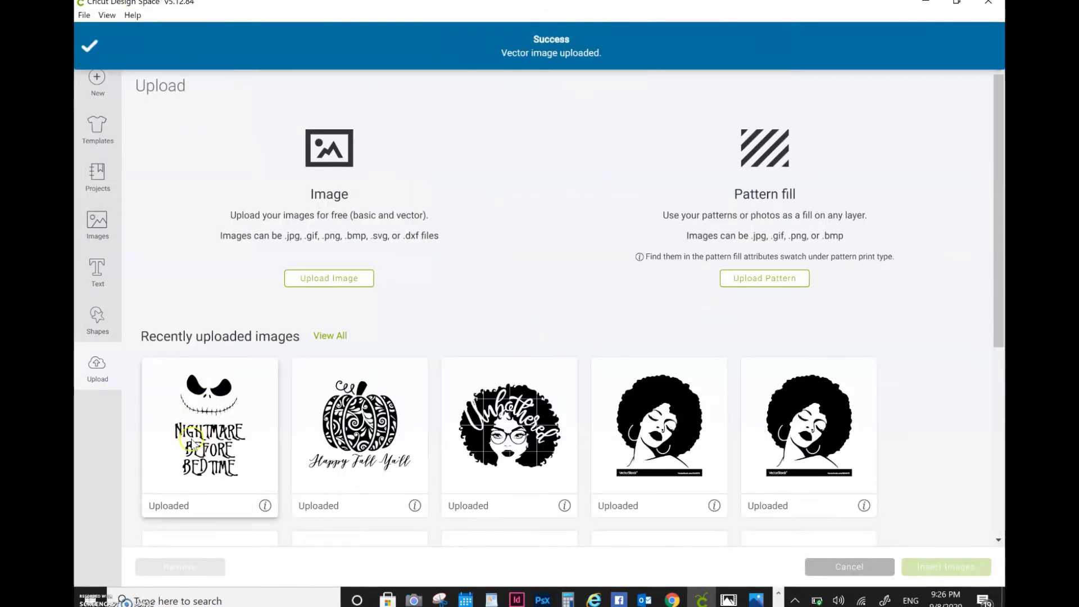
{"action": "left_click", "coordinate": [198, 431]}
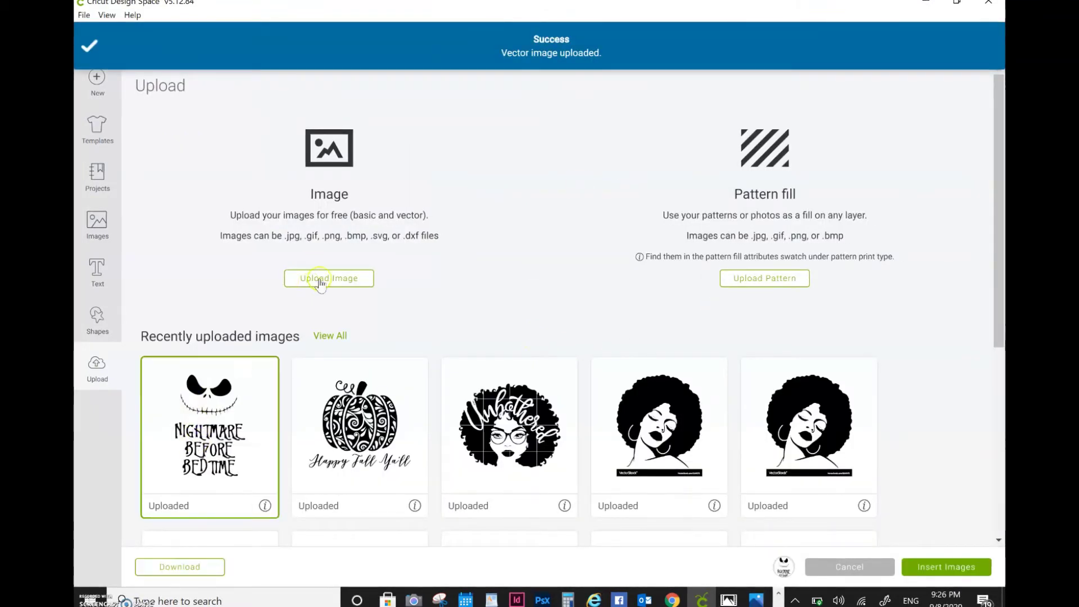
Insert the Nightmare design, resize it to 5 in wide, and move it top-left.
{"action": "left_click", "coordinate": [943, 570]}
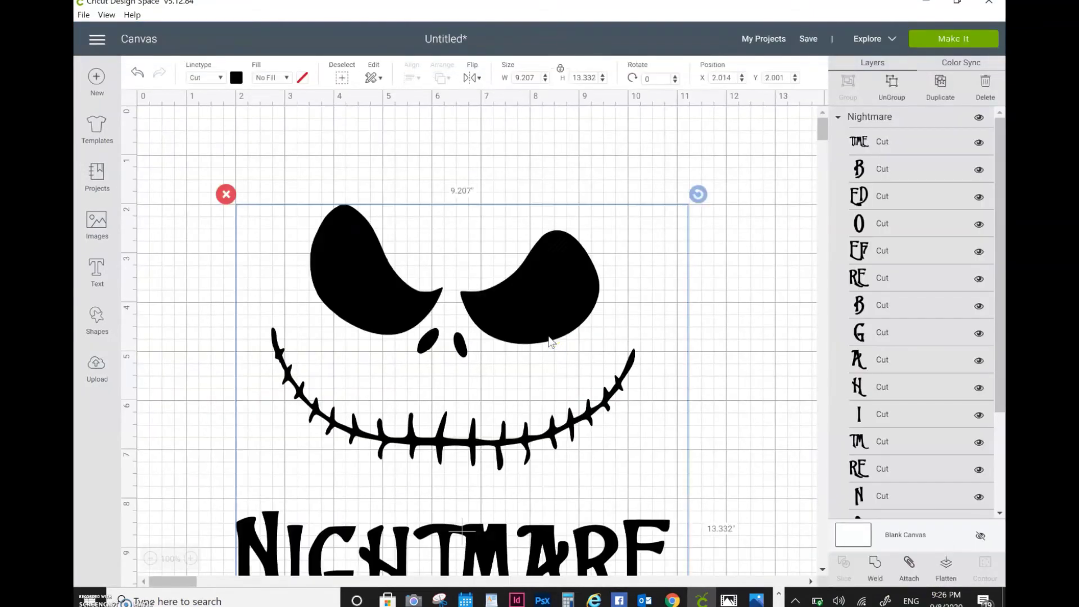
{"action": "left_click_drag", "start_coordinate": [540, 339], "coordinate": [496, 227]}
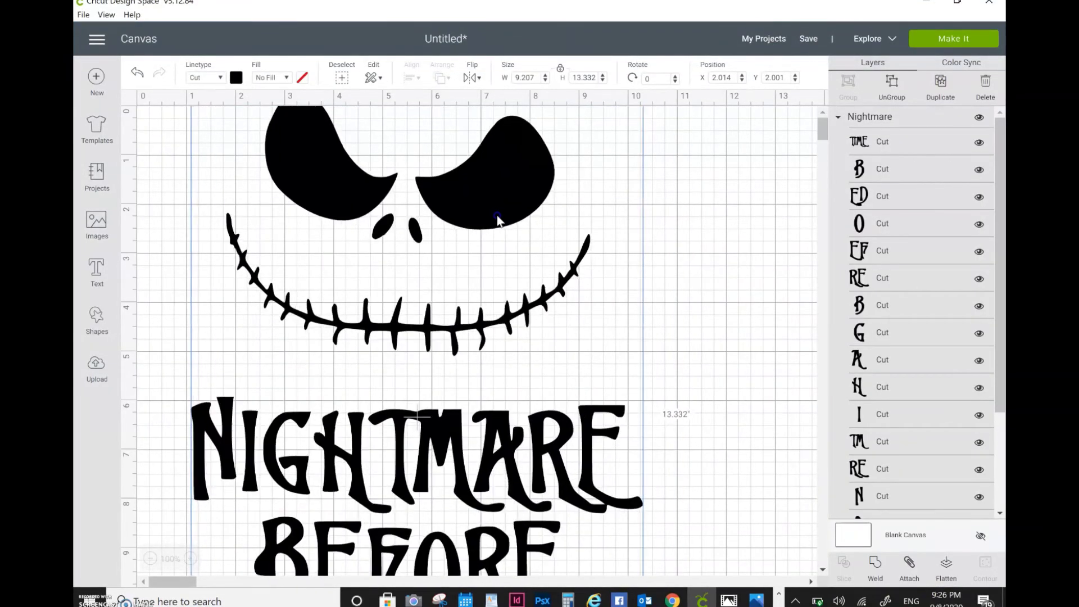
{"action": "left_click", "coordinate": [526, 77]}
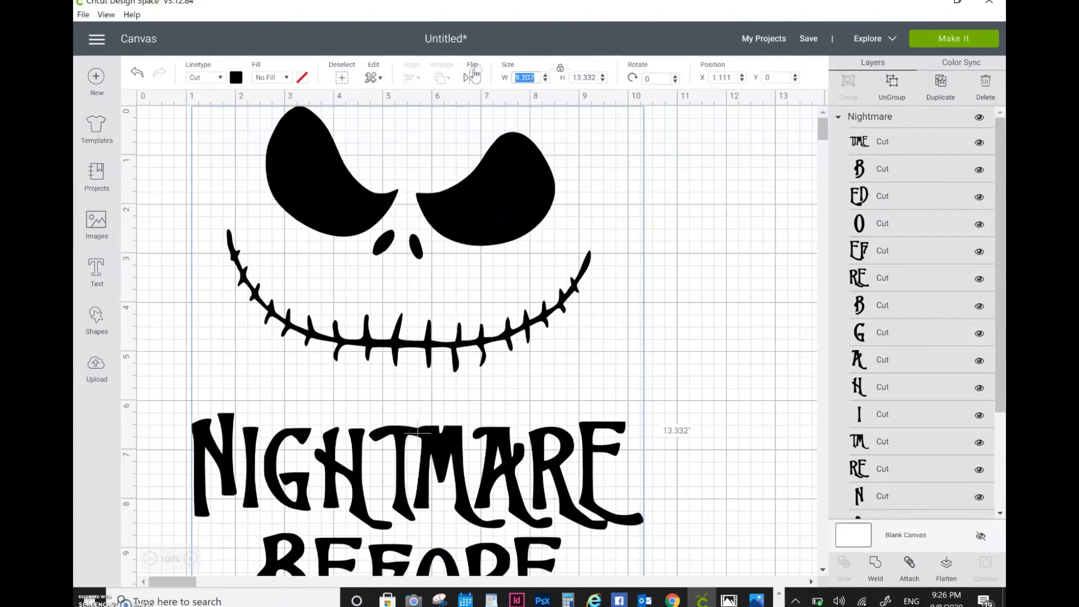
{"action": "type", "text": "9"}
{"action": "key", "text": "Return"}
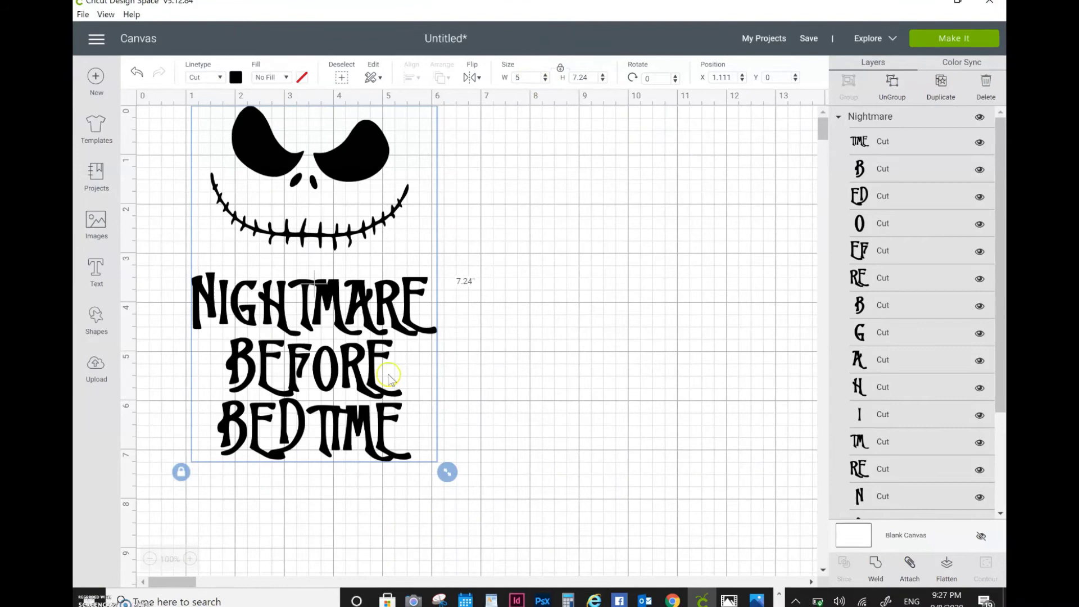
{"action": "left_click_drag", "start_coordinate": [380, 278], "coordinate": [365, 333]}
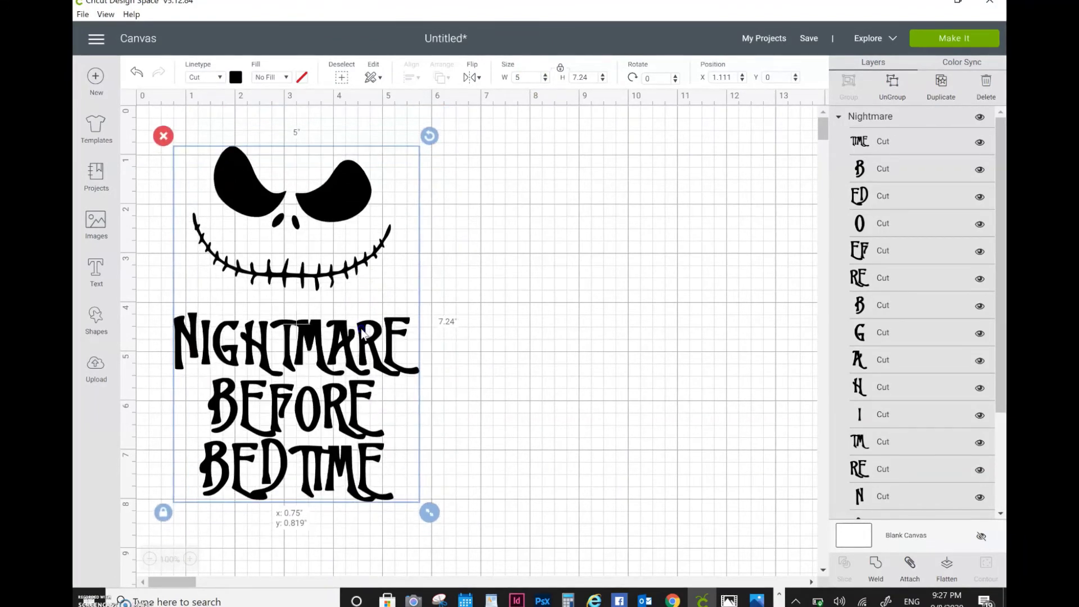
{"action": "left_click", "coordinate": [368, 327]}
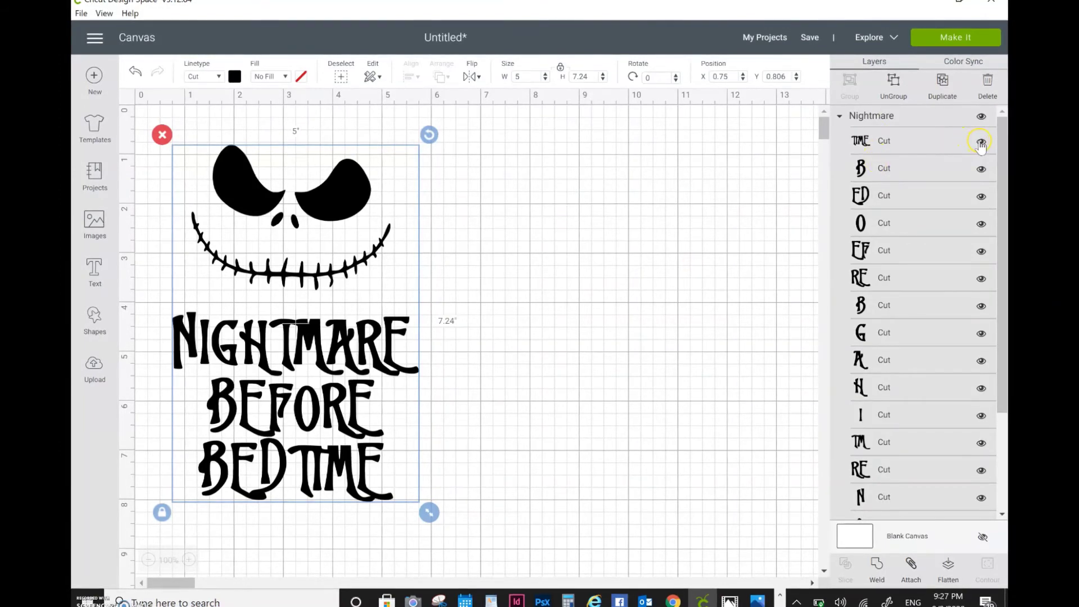
Hide and show the TIME layer twice, then open its right-click menu.
{"action": "left_click", "coordinate": [982, 141]}
{"action": "left_click", "coordinate": [981, 142]}
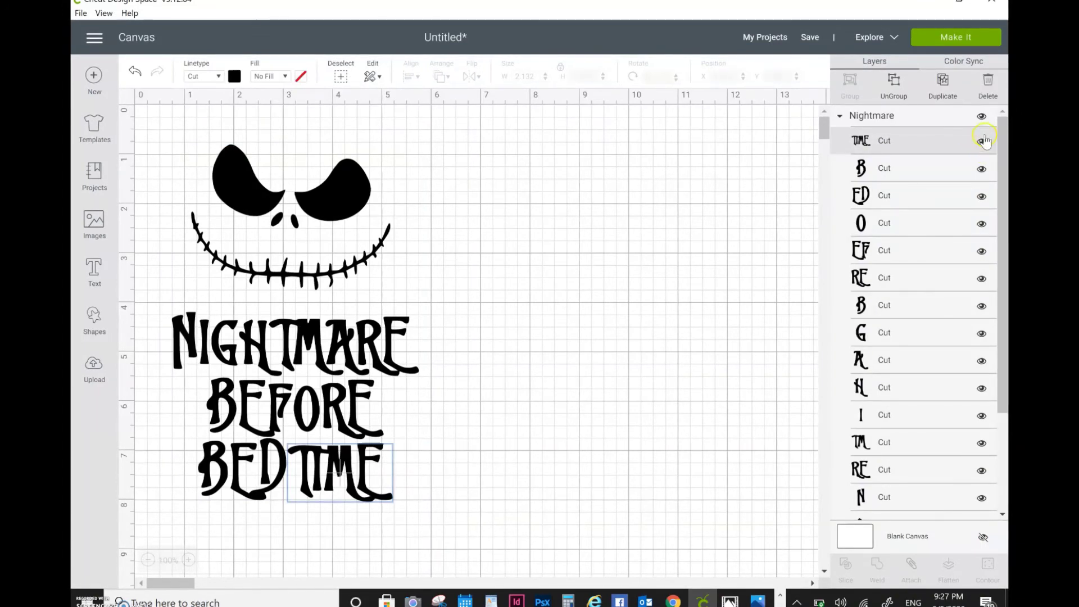
{"action": "left_click", "coordinate": [981, 141]}
{"action": "left_click", "coordinate": [983, 142]}
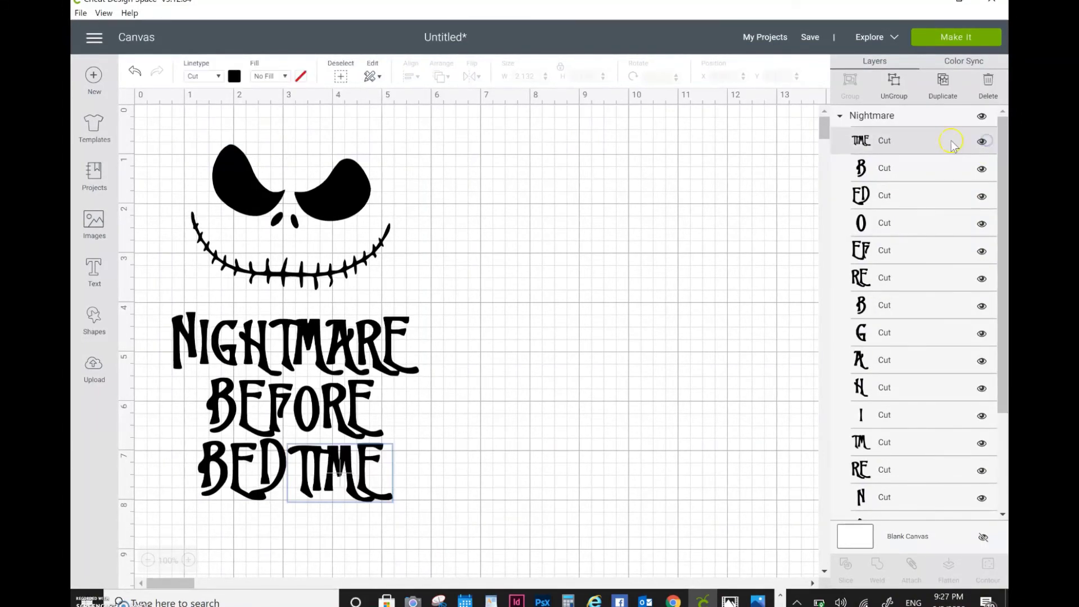
{"action": "right_click", "coordinate": [938, 141]}
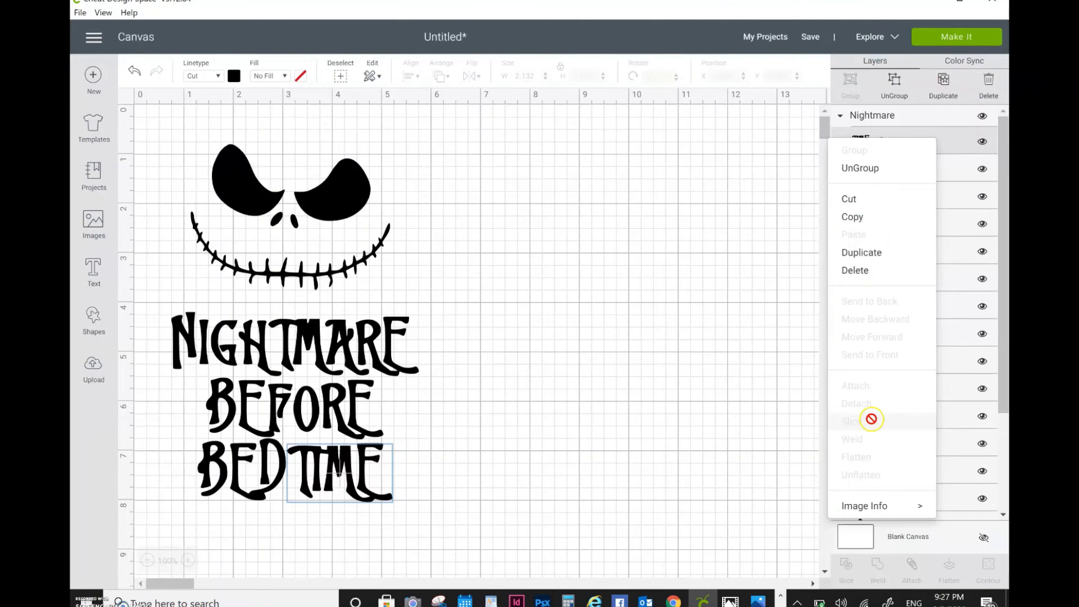
{"action": "mouse_move", "coordinate": [881, 512]}
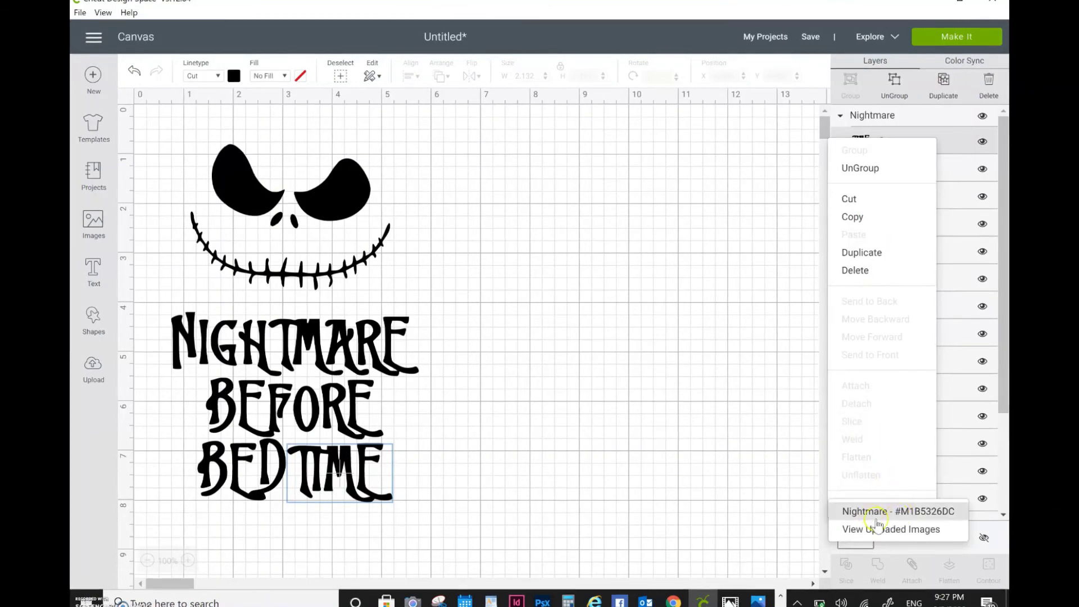
Close the context menu and reselect the full 5 in × 7.24 in Nightmare group.
{"action": "left_click", "coordinate": [750, 303]}
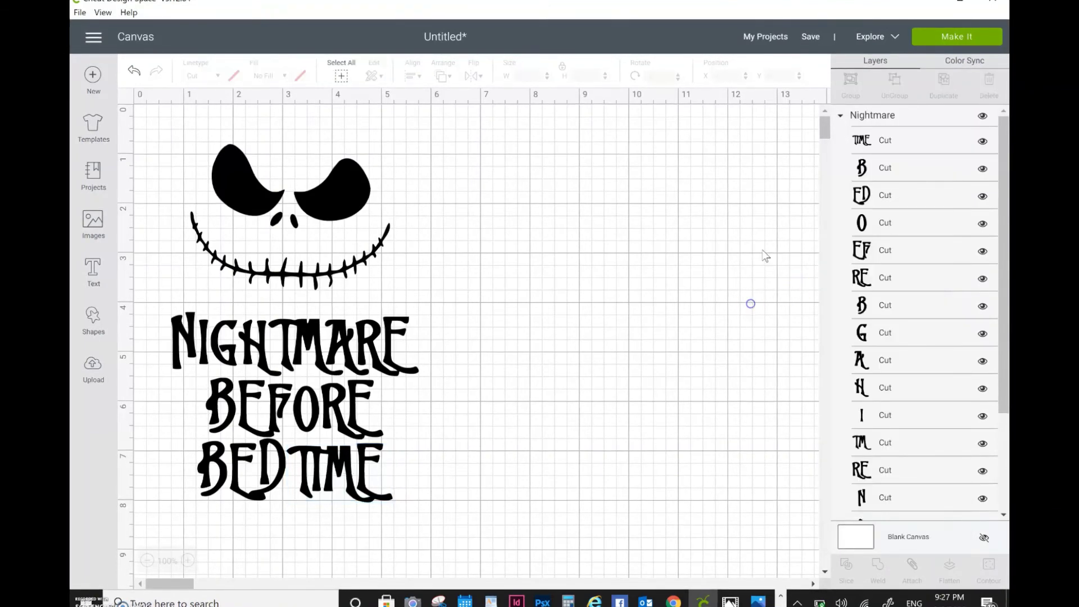
{"action": "left_click", "coordinate": [215, 242]}
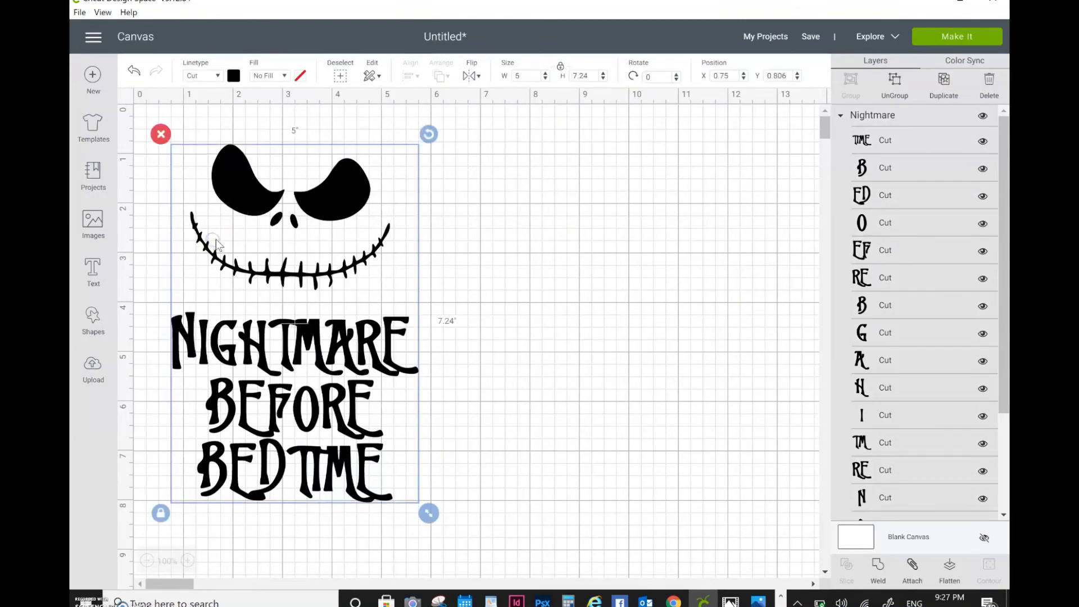